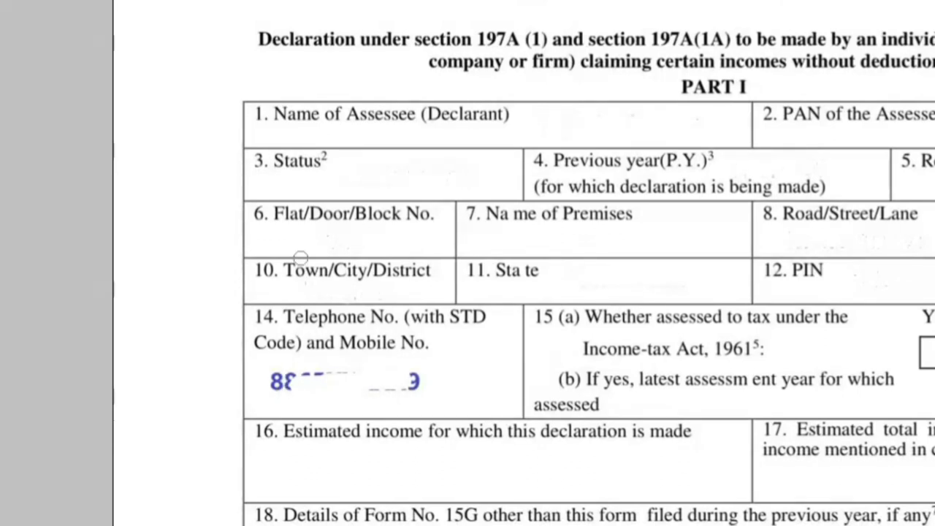
# Step: Enter 'Vellore' in the Town/City/District field of Form 15G
pyautogui.click(294, 293)
pyautogui.write('Vellore')
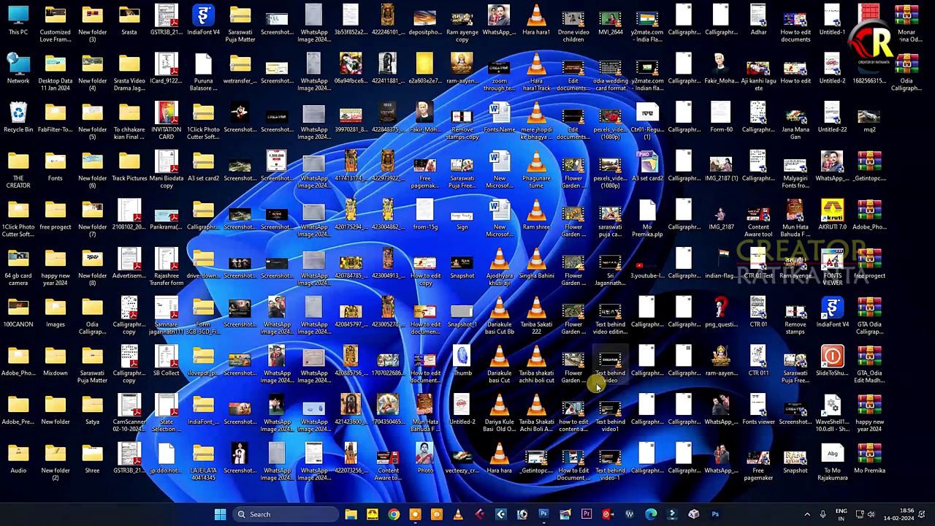
# Step: Bring the Photoshop CS3 window forward from the taskbar and show the Open dialog
pyautogui.click(559, 514)
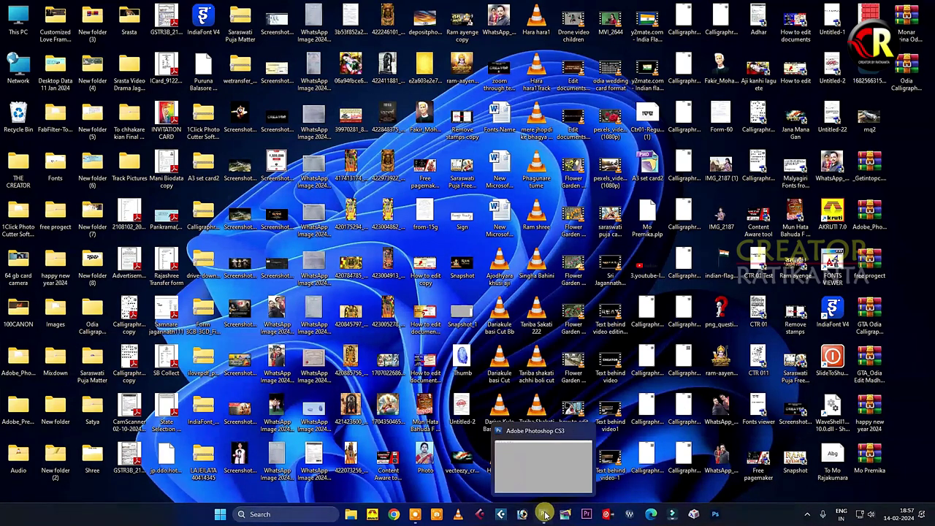
pyautogui.click(544, 513)
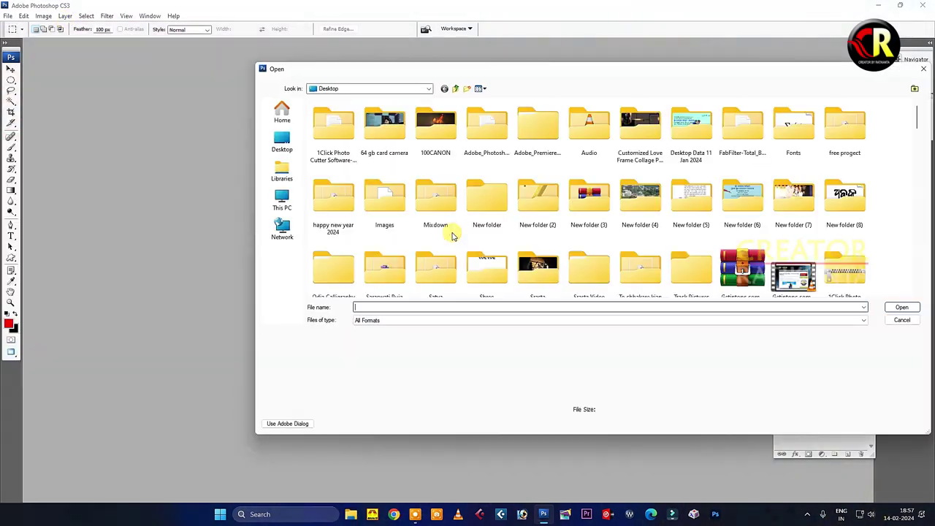
pyautogui.doubleClick(451, 232)
# Step: Open the Transfer Claim Form JPG from the Desktop folder
pyautogui.scroll(-5, 543, 245)
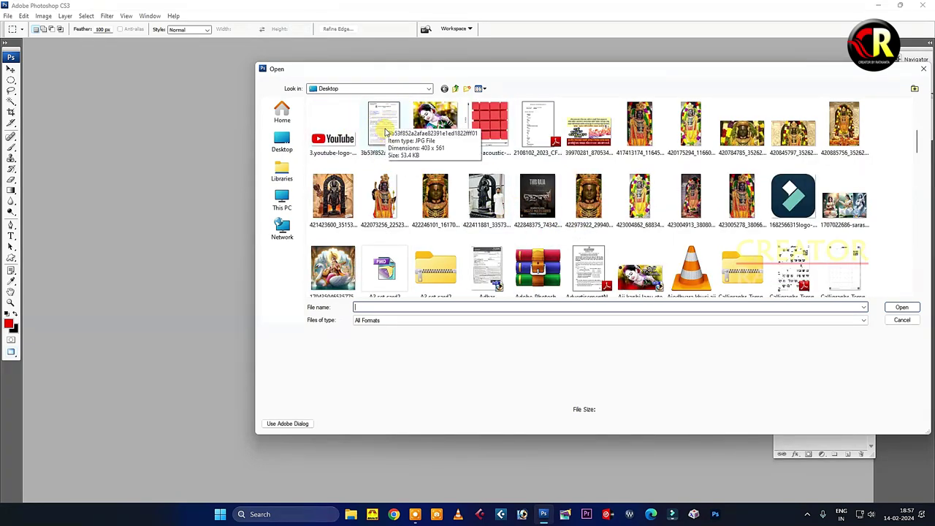
pyautogui.click(385, 132)
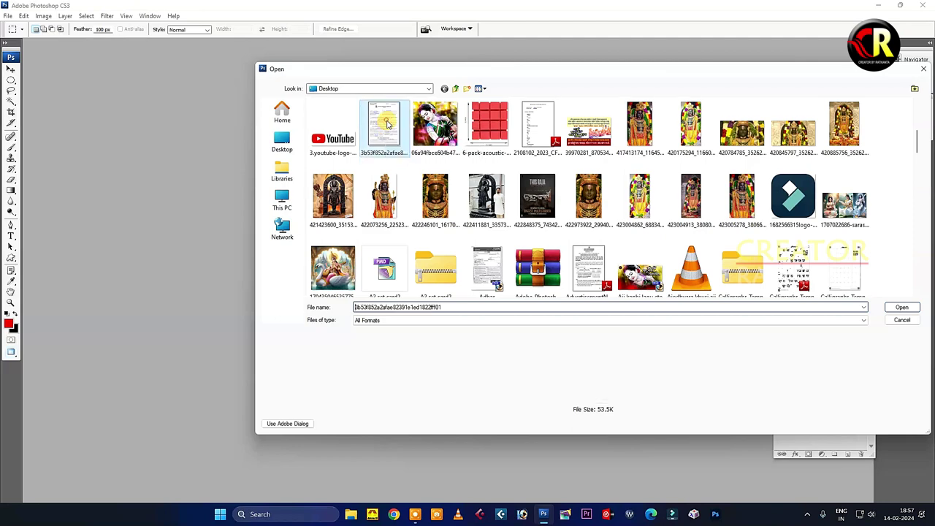
pyautogui.click(899, 308)
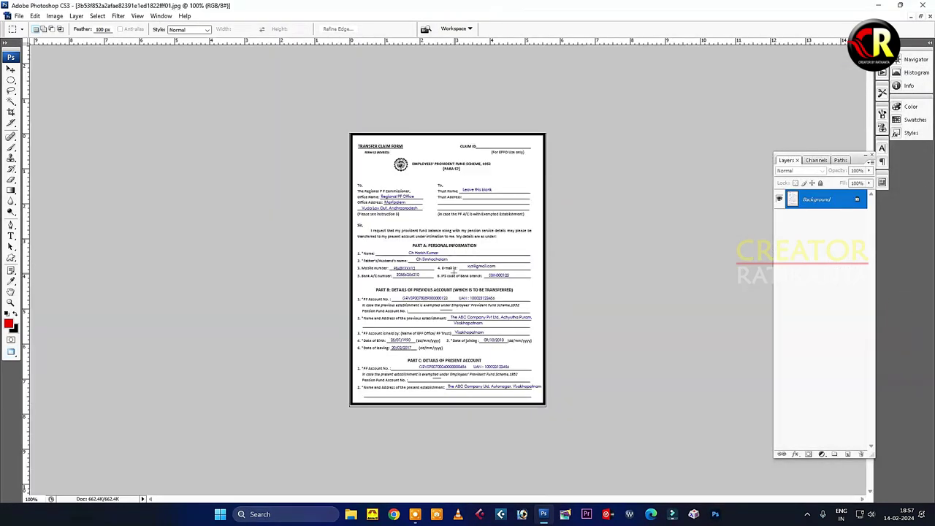
# Step: Zoom the form in and fit it to the window, checking its 403×561 px, 72 ppi size
pyautogui.hotkey('ctrl', '0')
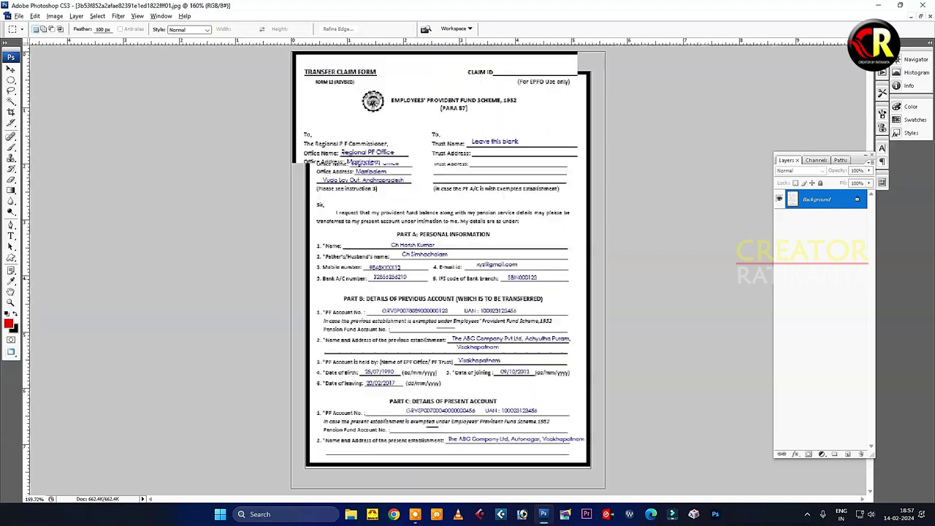
pyautogui.hotkey('ctrl', '+')
pyautogui.hotkey('ctrl', '0')
pyautogui.scroll(-3, 463, 289)
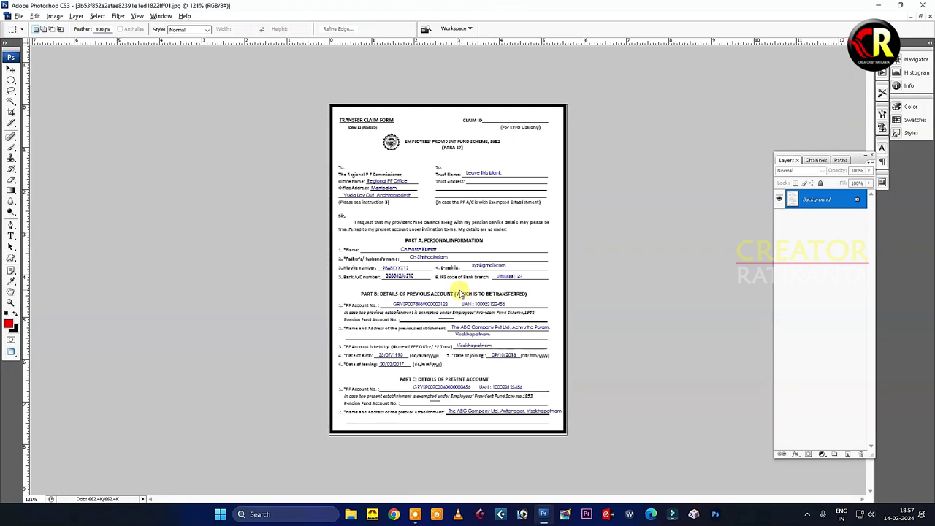
pyautogui.hotkey('ctrl', 'alt', 'i')
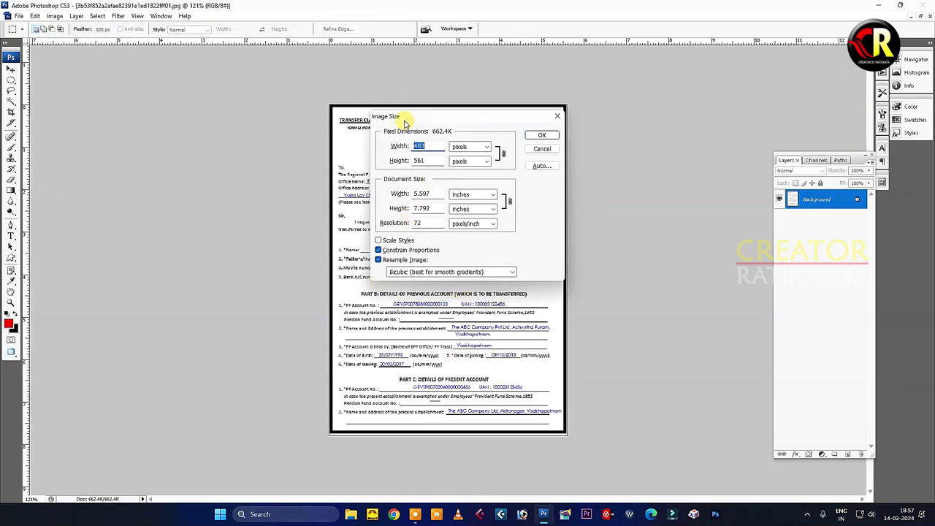
# Step: Set the Transfer Claim Form's resolution to 300 pixels/inch (1679 × 2338 px)
pyautogui.doubleClick(422, 223)
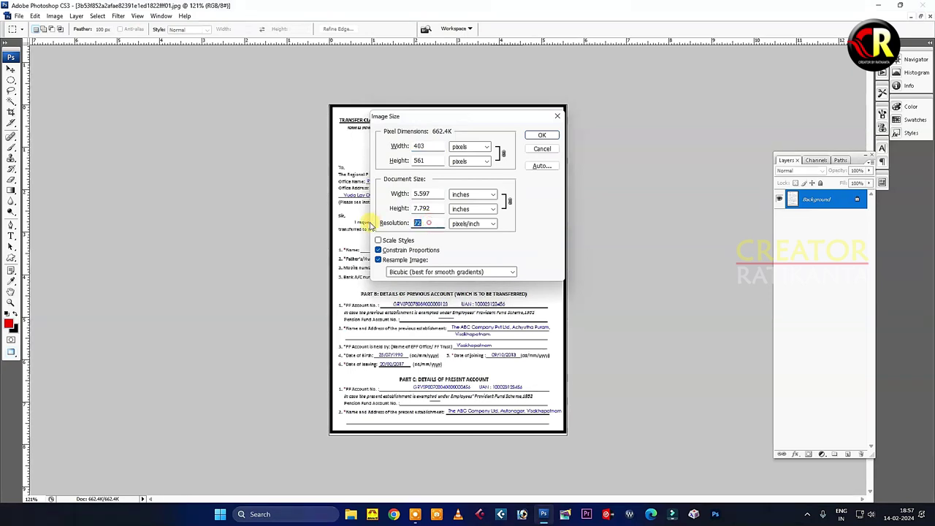
pyautogui.write('300')
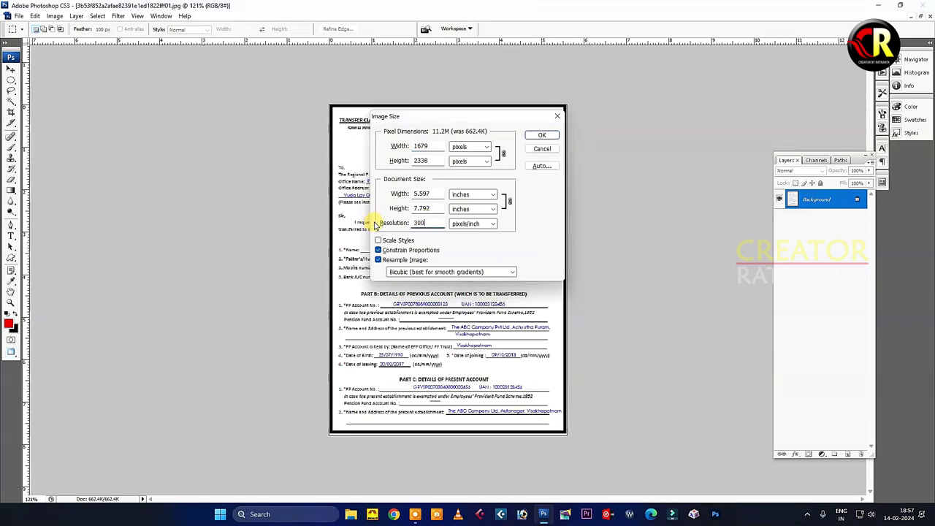
pyautogui.click(539, 136)
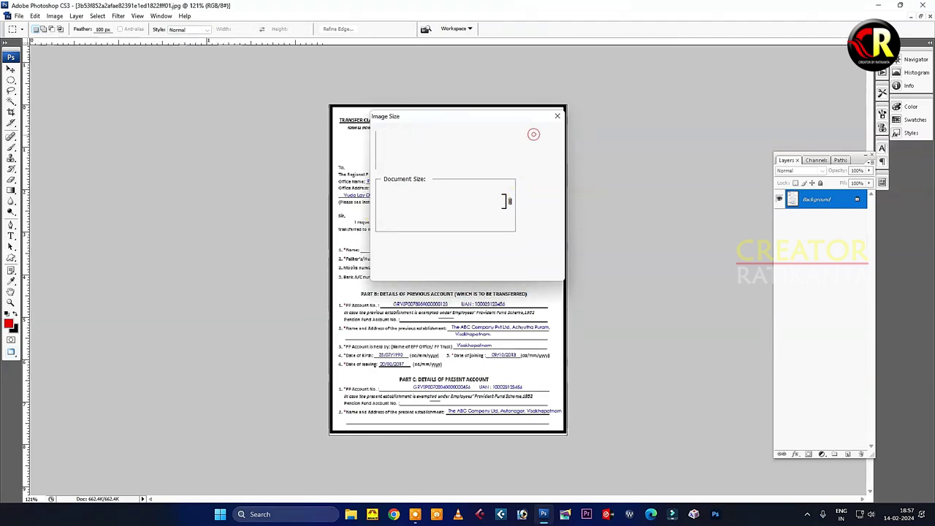
# Step: Scroll through the enlarged form, then close it and bring up the Open dialog
pyautogui.scroll(-2, 424, 315)
pyautogui.scroll(-2, 423, 322)
pyautogui.scroll(-2, 422, 336)
pyautogui.scroll(-2, 419, 356)
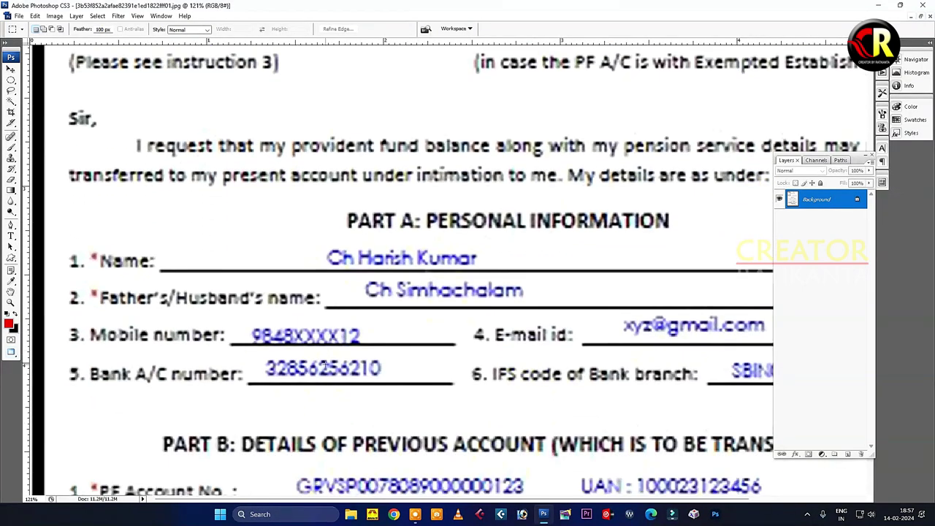
pyautogui.scroll(-1, 365, 364)
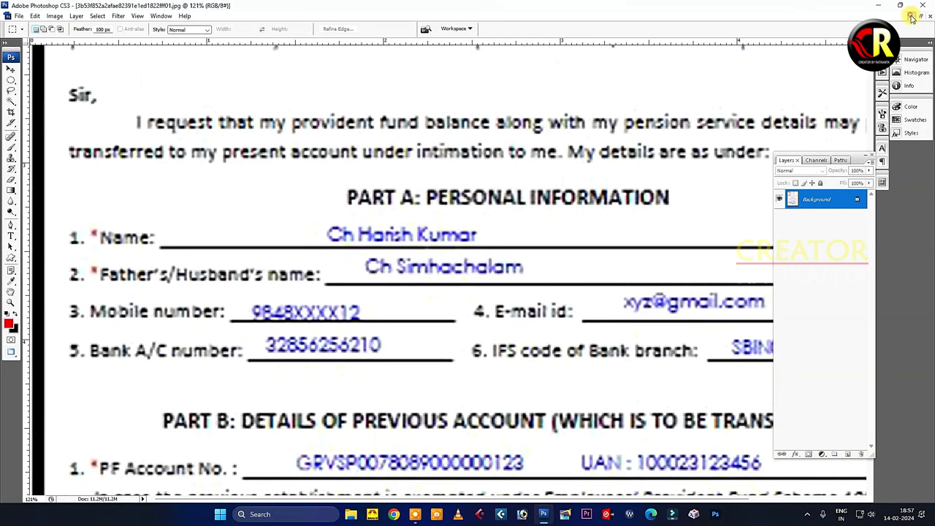
pyautogui.click(911, 16)
pyautogui.doubleClick(471, 194)
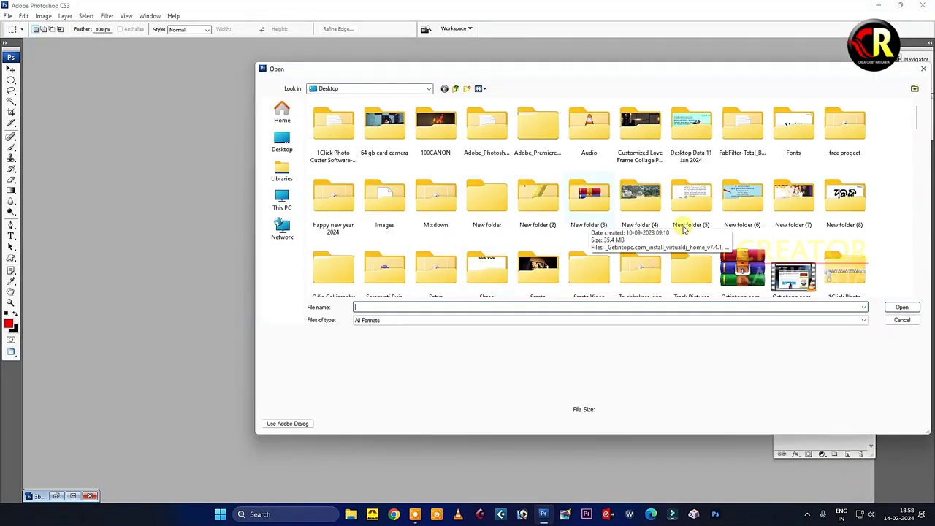
# Step: Find from-15g.jpg in the Desktop file list and open it
pyautogui.scroll(-3, 685, 229)
pyautogui.scroll(-5, 594, 228)
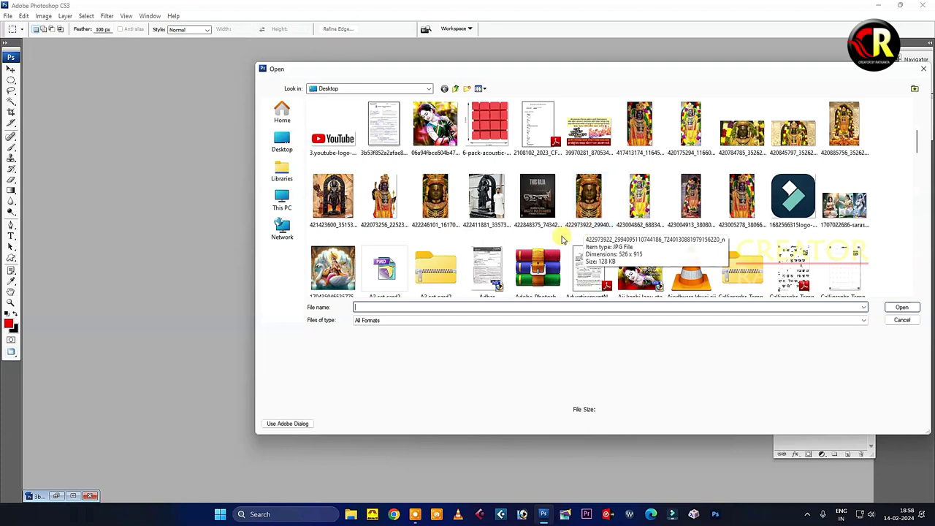
pyautogui.scroll(-3, 643, 228)
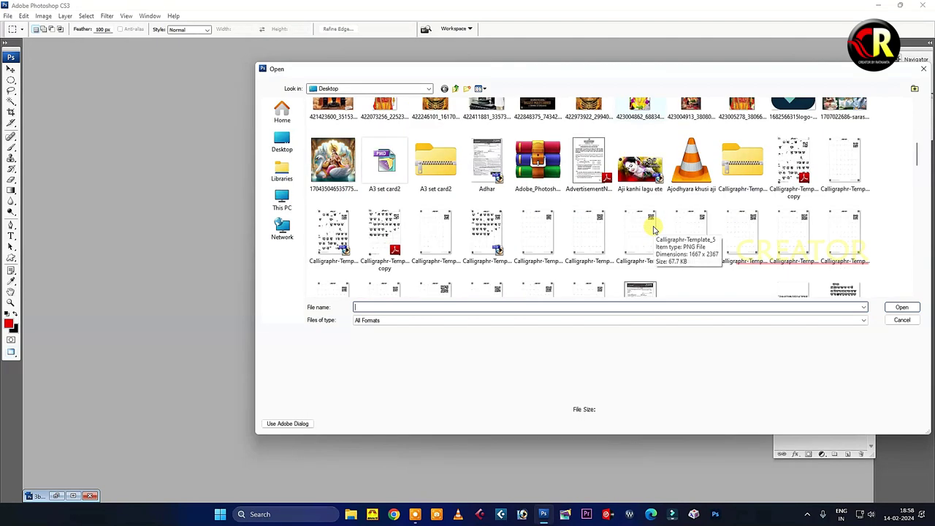
pyautogui.scroll(-3, 652, 229)
pyautogui.scroll(-3, 647, 228)
pyautogui.scroll(-3, 642, 227)
pyautogui.scroll(-2, 636, 227)
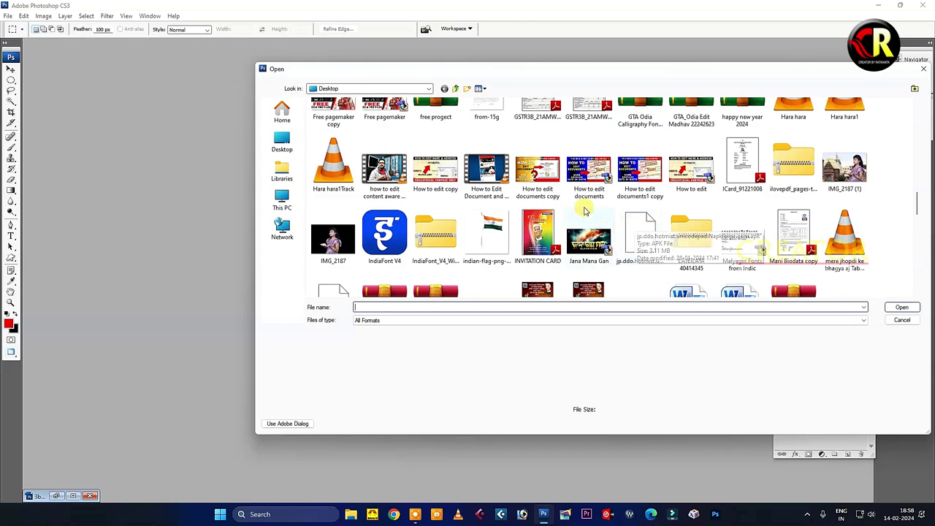
pyautogui.scroll(-3, 632, 225)
pyautogui.scroll(-5, 569, 210)
pyautogui.scroll(-5, 564, 207)
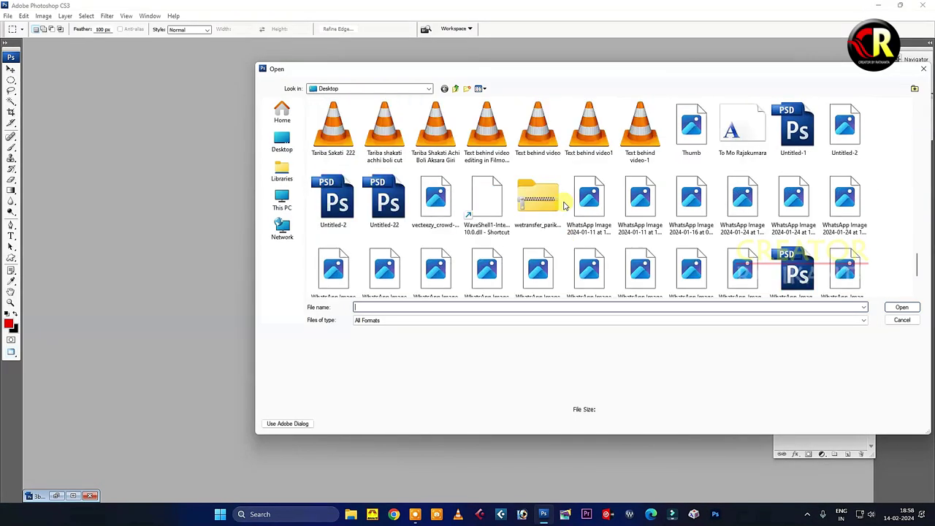
pyautogui.scroll(-5, 561, 205)
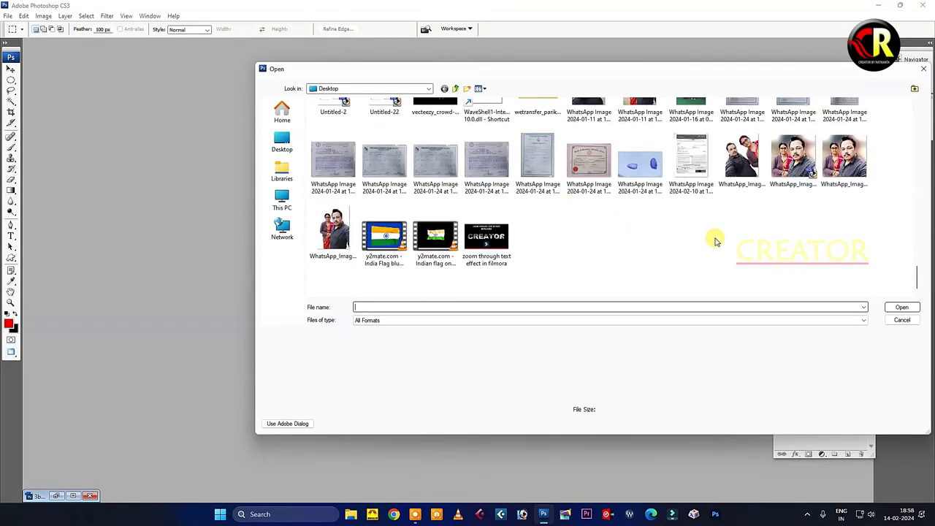
pyautogui.scroll(2, 780, 247)
pyautogui.scroll(2, 781, 247)
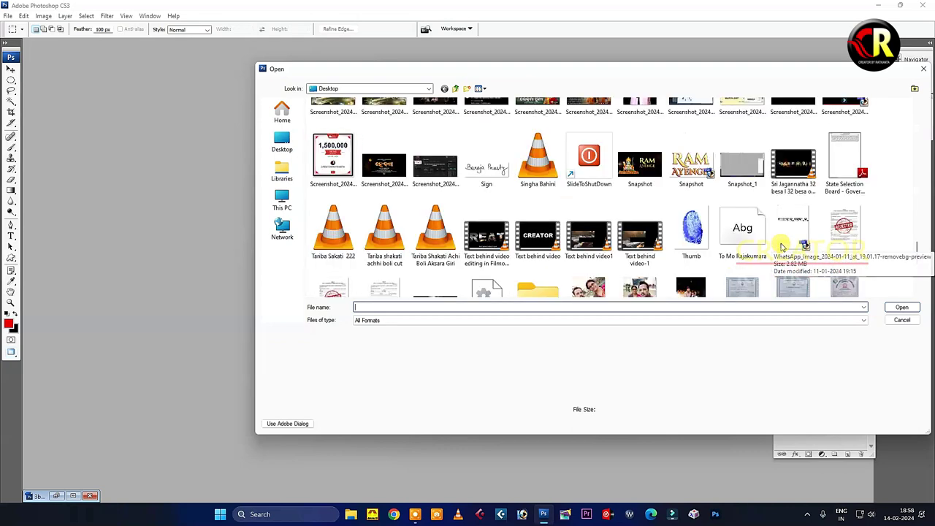
pyautogui.scroll(2, 780, 247)
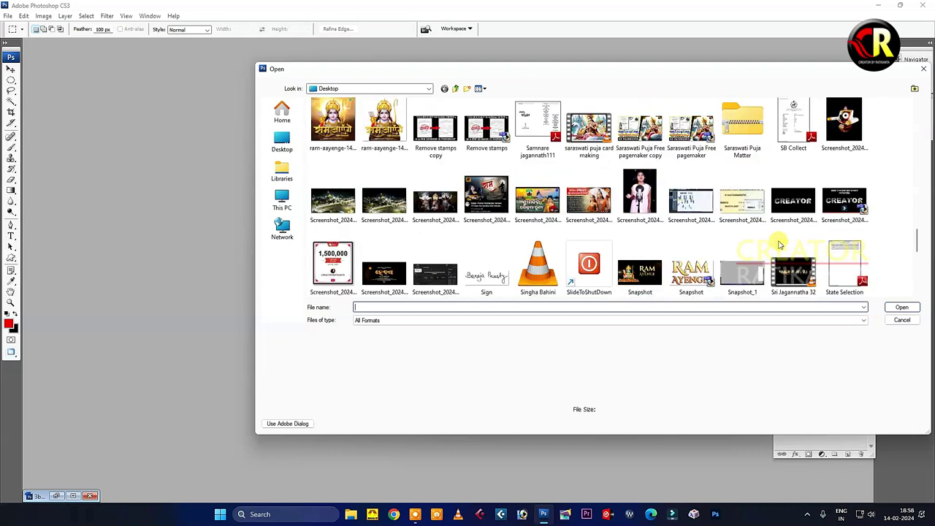
pyautogui.scroll(2, 780, 245)
pyautogui.scroll(2, 721, 221)
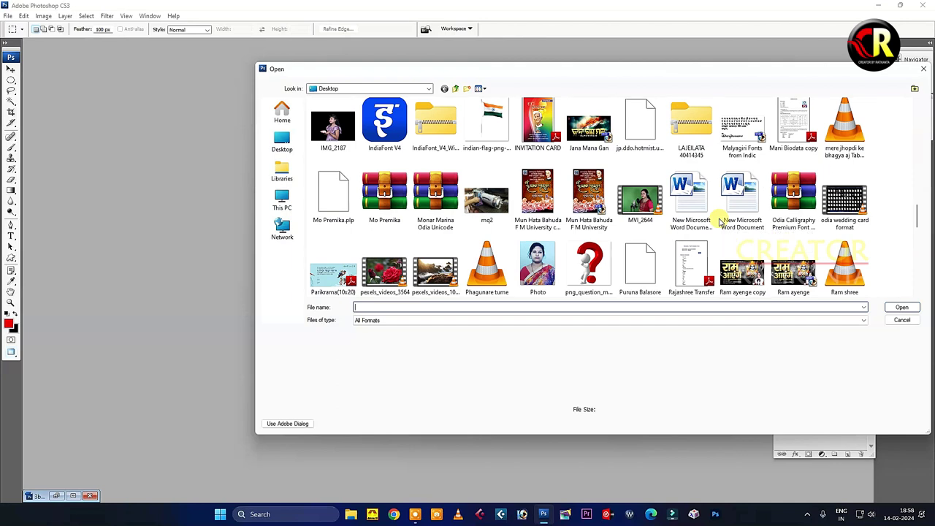
pyautogui.scroll(2, 721, 221)
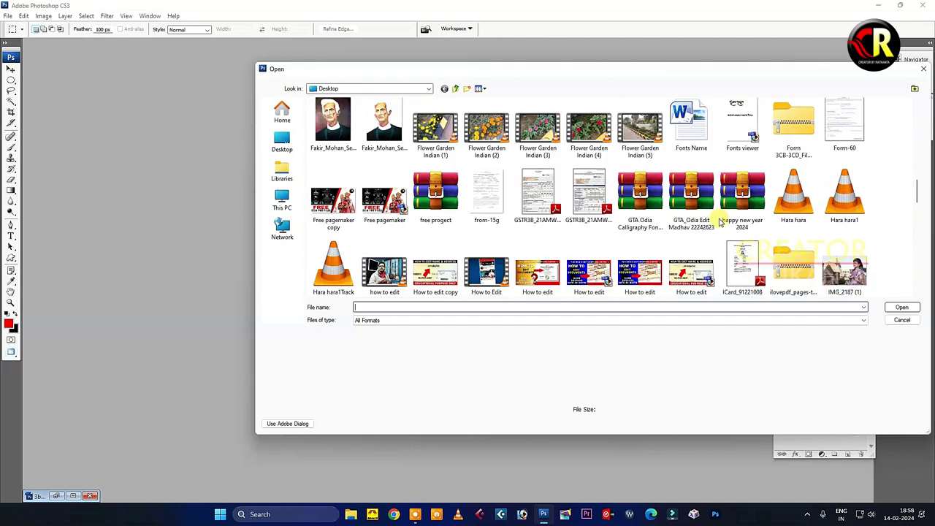
pyautogui.click(483, 186)
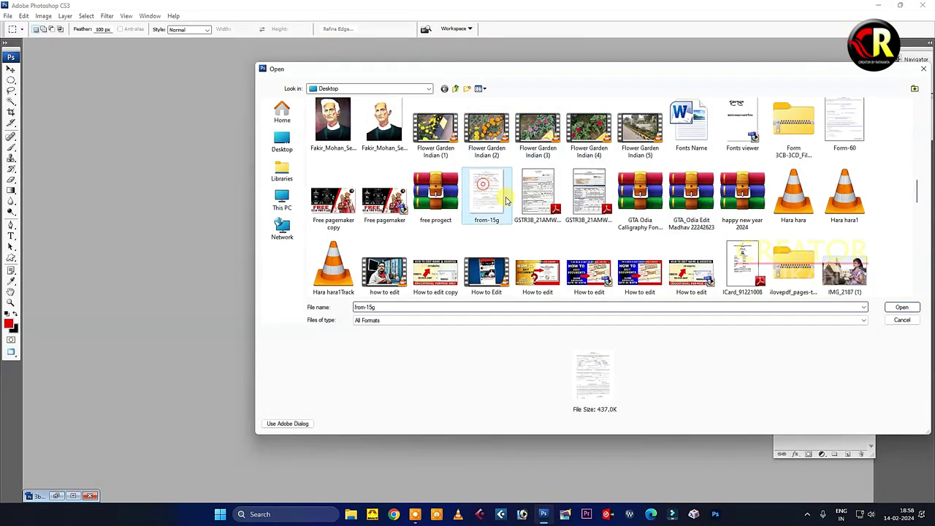
pyautogui.click(901, 308)
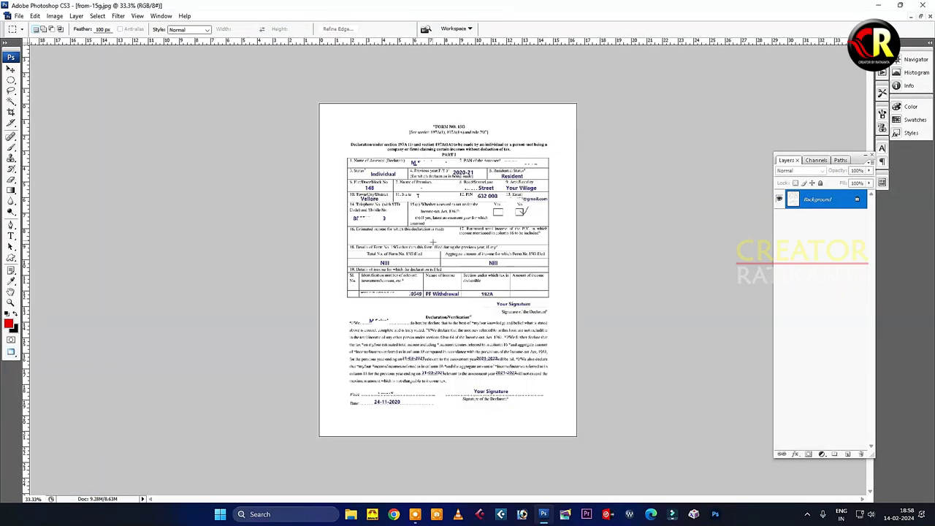
# Step: Resample the from-15g scan from 96 to 300 pixels/inch in Image Size
pyautogui.scroll(2, 438, 235)
pyautogui.scroll(2, 441, 232)
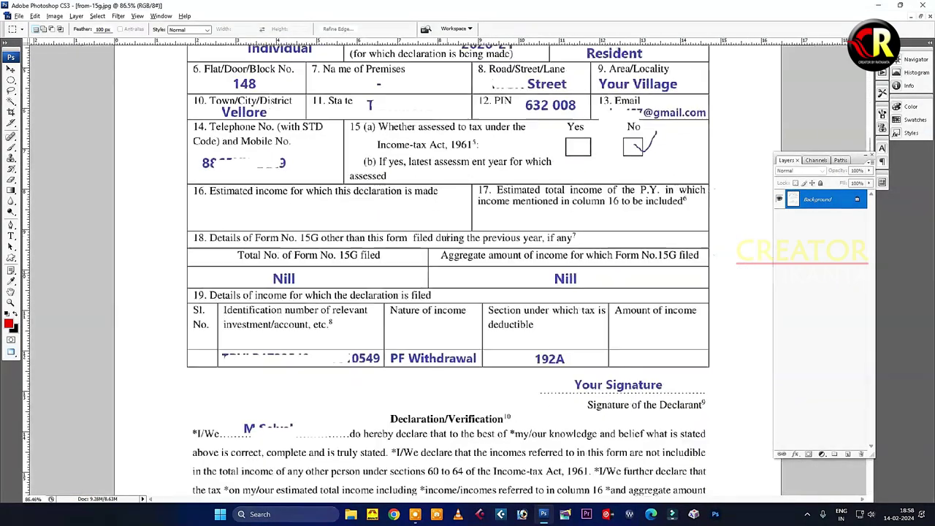
pyautogui.scroll(-4, 445, 237)
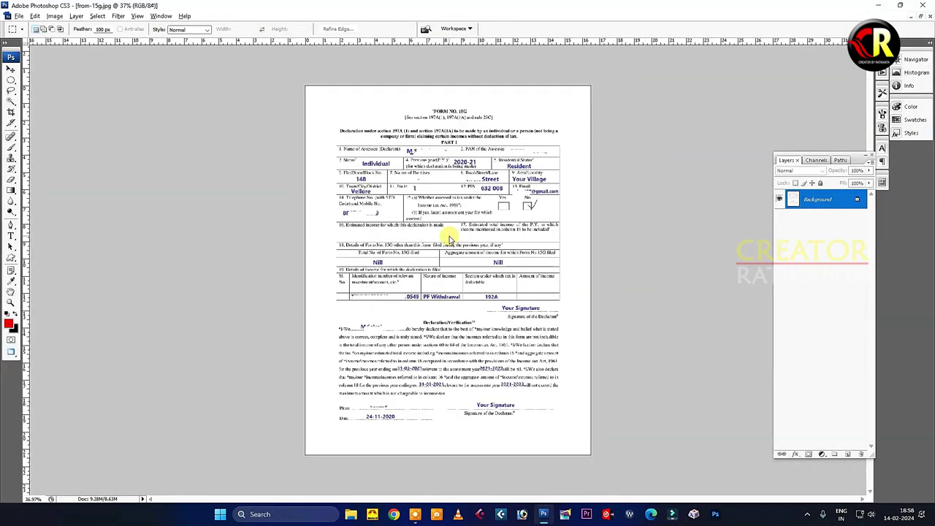
pyautogui.hotkey('ctrl', 'alt', 'i')
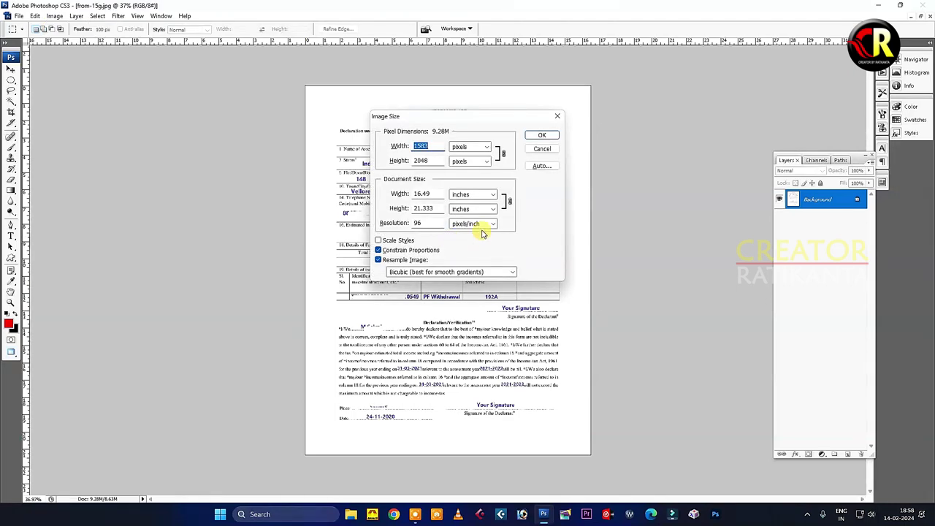
pyautogui.moveTo(439, 224); pyautogui.dragTo(397, 225)
pyautogui.write('300')
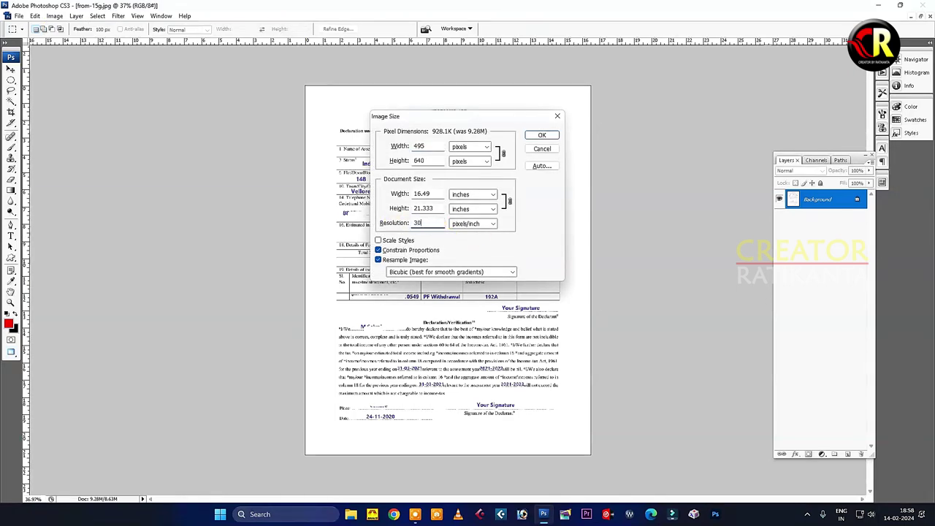
pyautogui.click(542, 136)
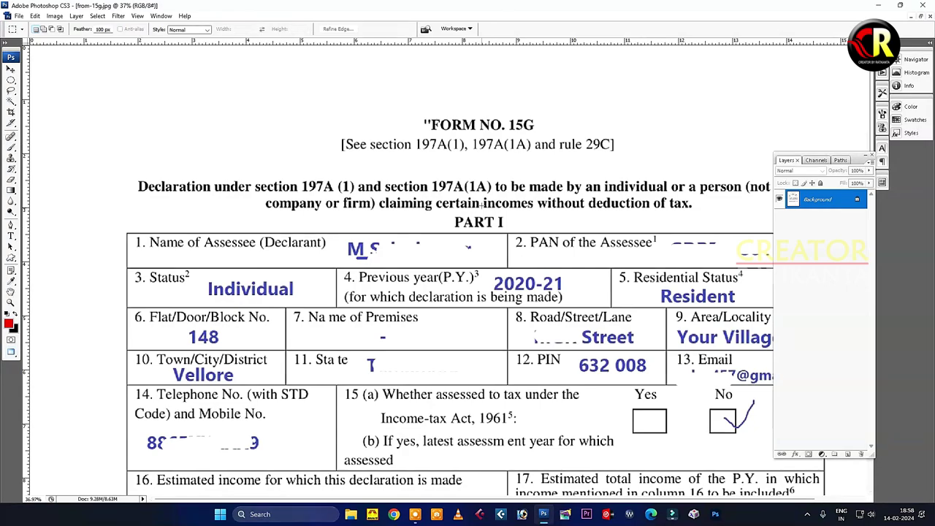
pyautogui.scroll(-1, 511, 183)
pyautogui.scroll(-1, 497, 204)
pyautogui.scroll(-3, 476, 228)
pyautogui.scroll(-3, 477, 228)
pyautogui.scroll(-3, 475, 230)
pyautogui.scroll(-2, 473, 232)
pyautogui.scroll(-1, 472, 235)
pyautogui.scroll(1, 472, 236)
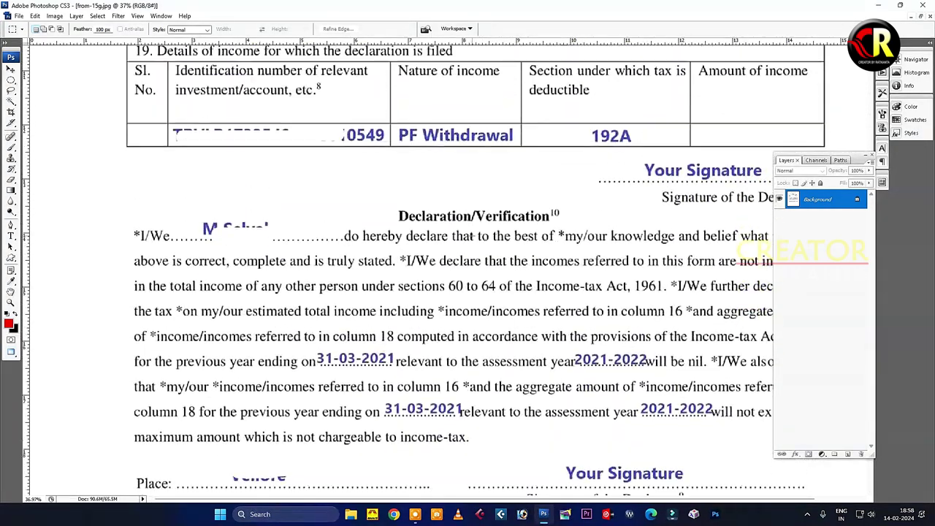
pyautogui.scroll(3, 472, 235)
pyautogui.scroll(1, 472, 235)
pyautogui.scroll(2, 472, 236)
pyautogui.scroll(1, 472, 235)
pyautogui.scroll(2, 472, 236)
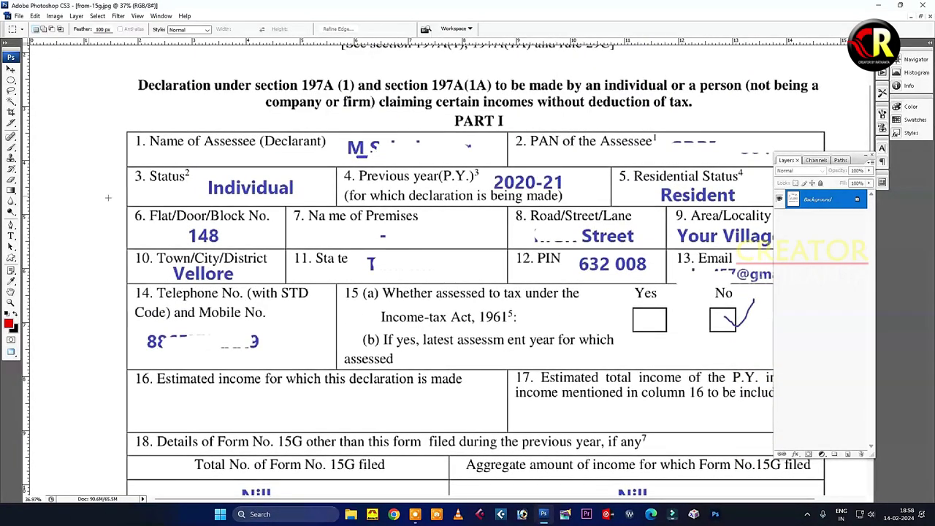
# Step: Set up a 41 px hard round eraser and undo a test erase on the name field
pyautogui.click(13, 181)
pyautogui.rightClick(357, 156)
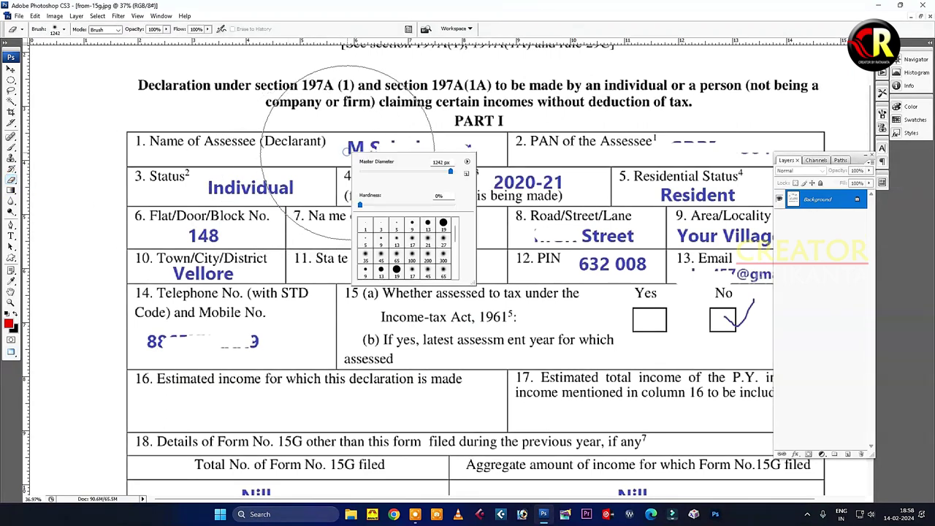
pyautogui.click(444, 225)
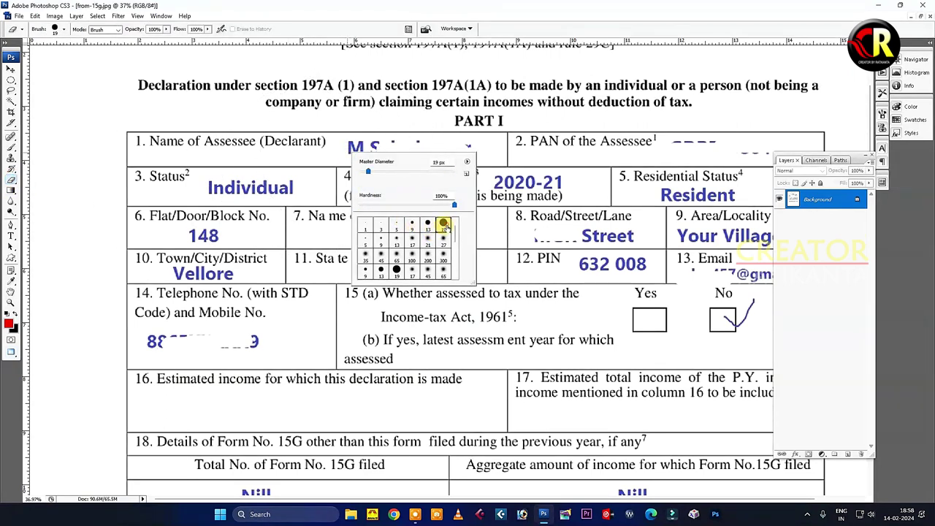
pyautogui.moveTo(368, 171); pyautogui.dragTo(372, 171)
pyautogui.click(347, 144)
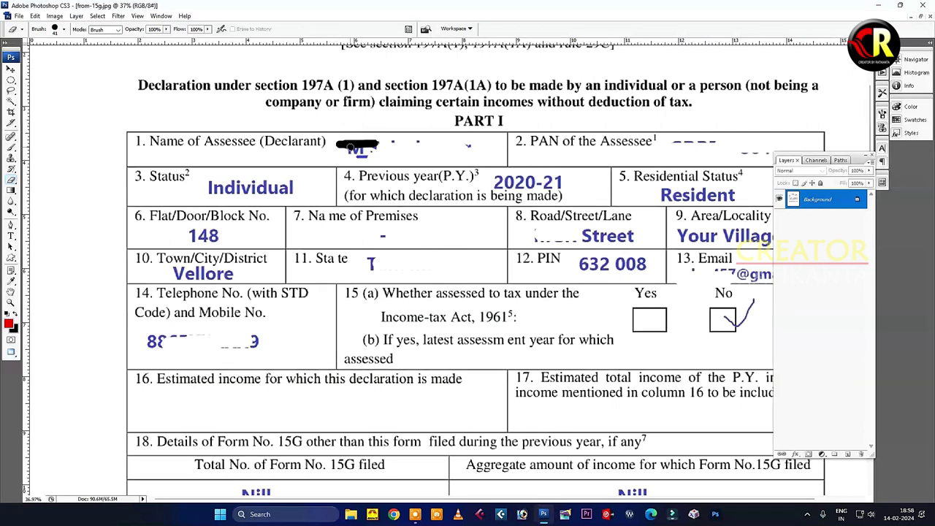
pyautogui.hotkey('ctrl', 'z')
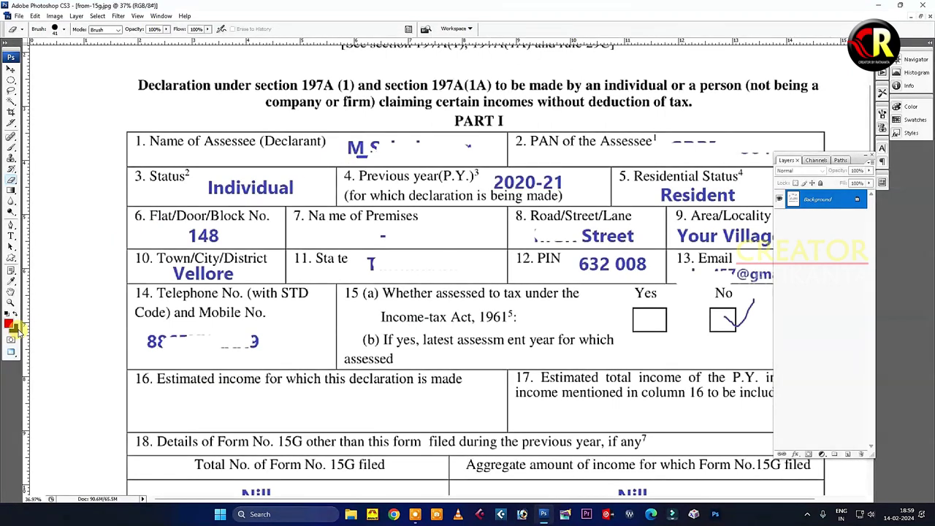
# Step: Set the background colour to white and dismiss the brush settings
pyautogui.click(13, 330)
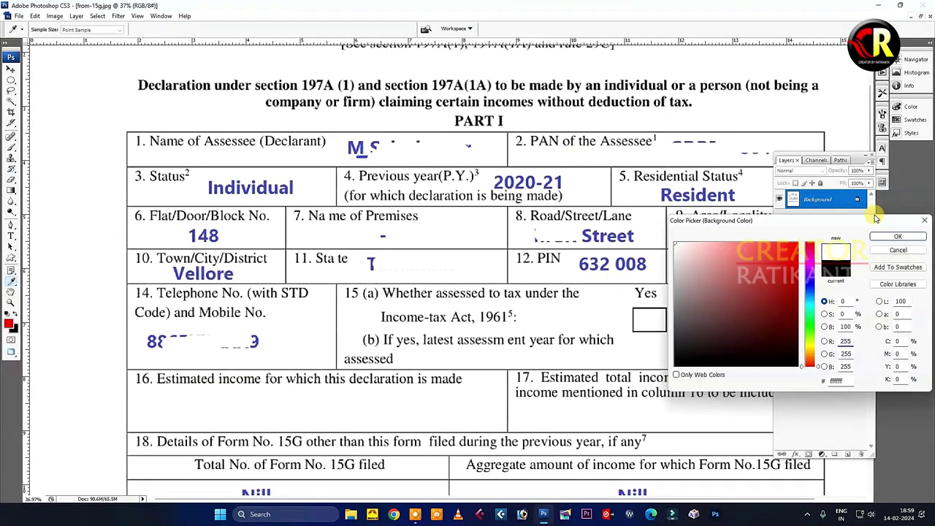
pyautogui.click(881, 238)
pyautogui.rightClick(349, 152)
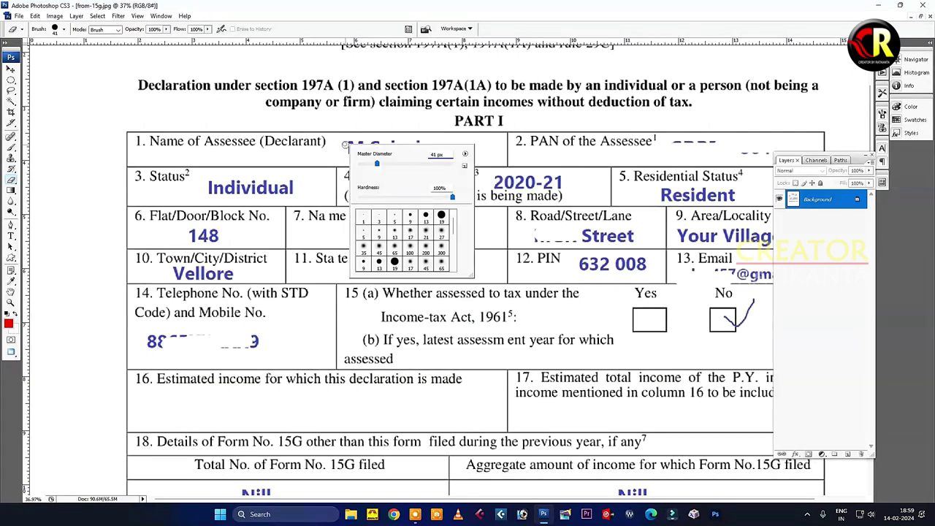
pyautogui.press('Return')
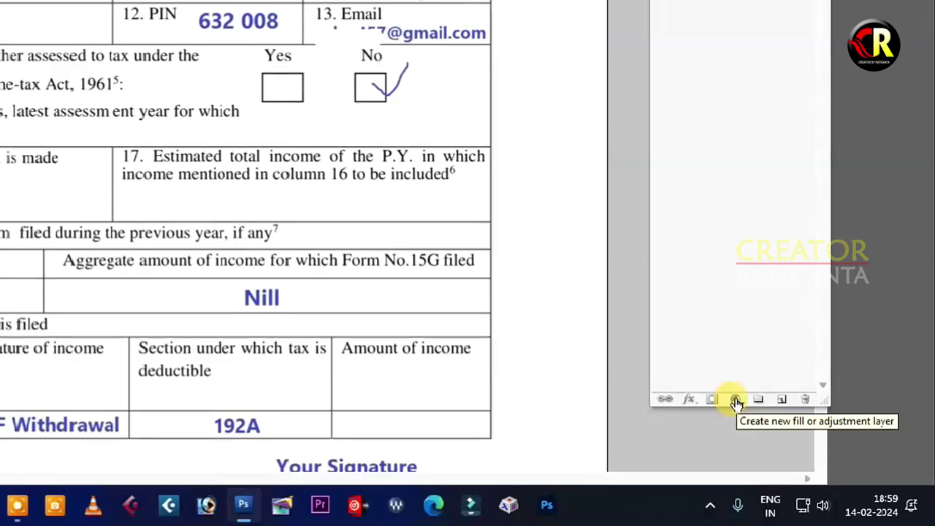
pyautogui.click(735, 400)
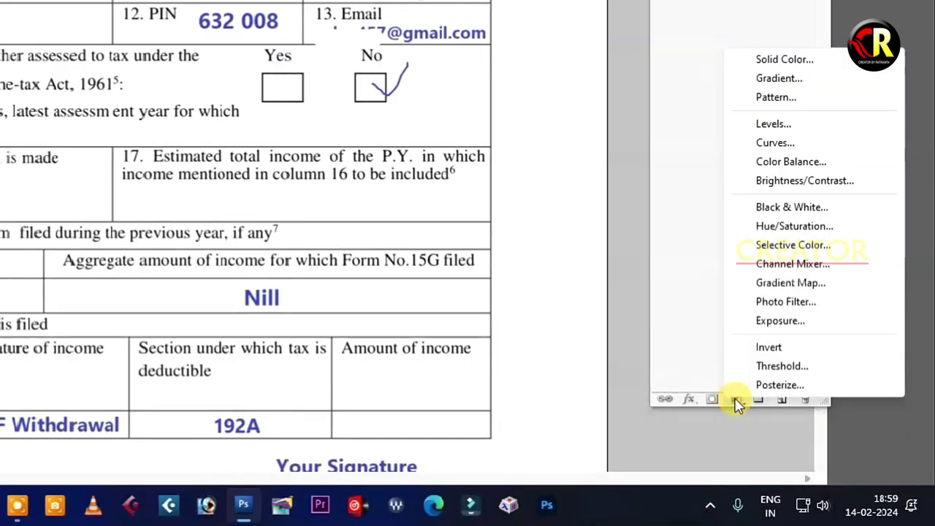
# Step: Add a Black & White adjustment layer with the None preset, moving its dialog aside
pyautogui.click(775, 208)
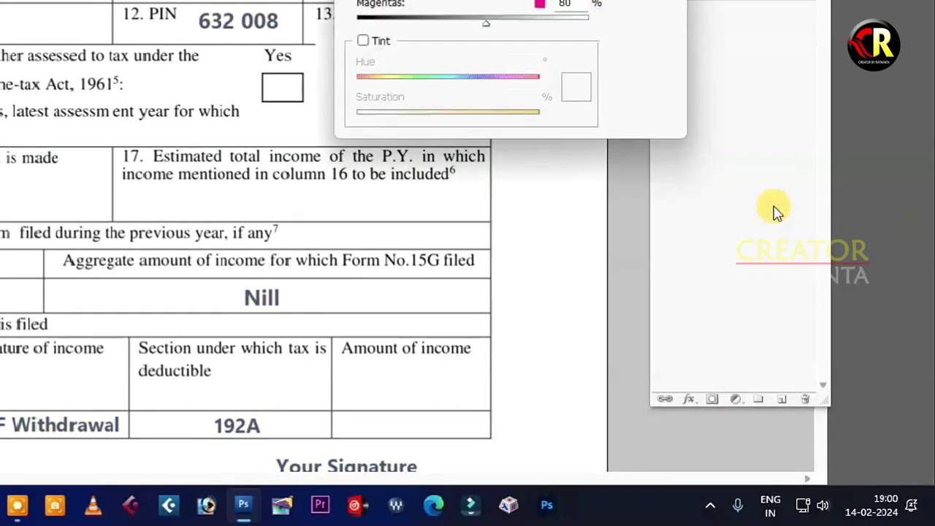
pyautogui.moveTo(708, 84)
pyautogui.mouseDown()
pyautogui.moveTo(597, 163)
pyautogui.moveTo(561, 225)
pyautogui.mouseUp()
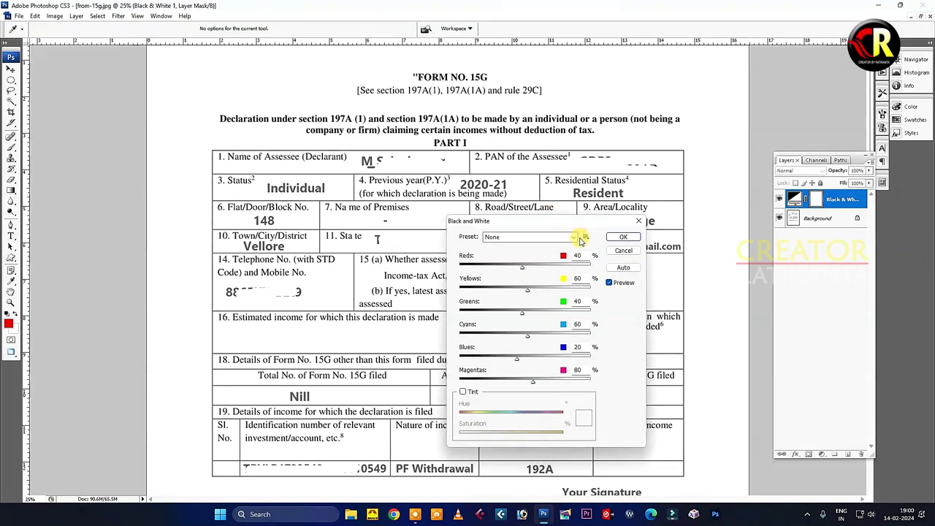
pyautogui.click(574, 237)
pyautogui.click(574, 237)
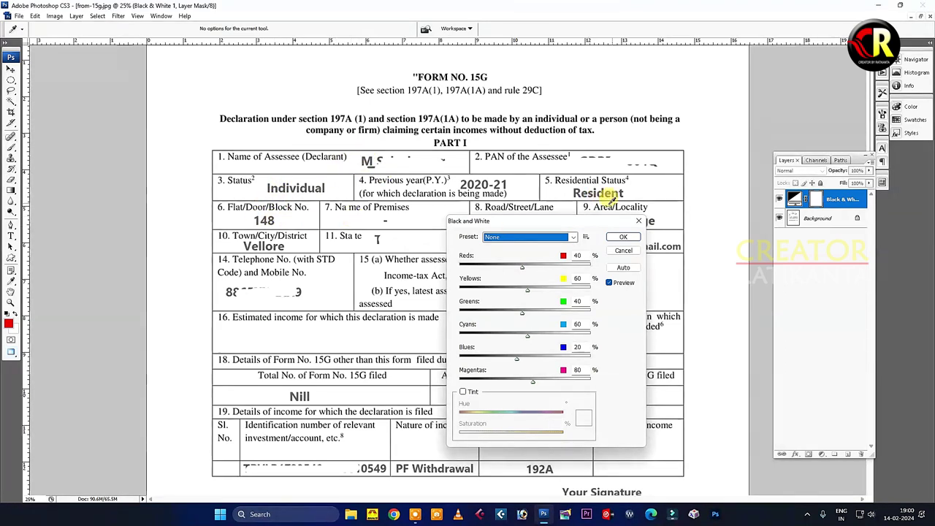
pyautogui.moveTo(573, 224)
pyautogui.mouseDown()
pyautogui.moveTo(623, 285)
pyautogui.moveTo(646, 260)
pyautogui.mouseUp()
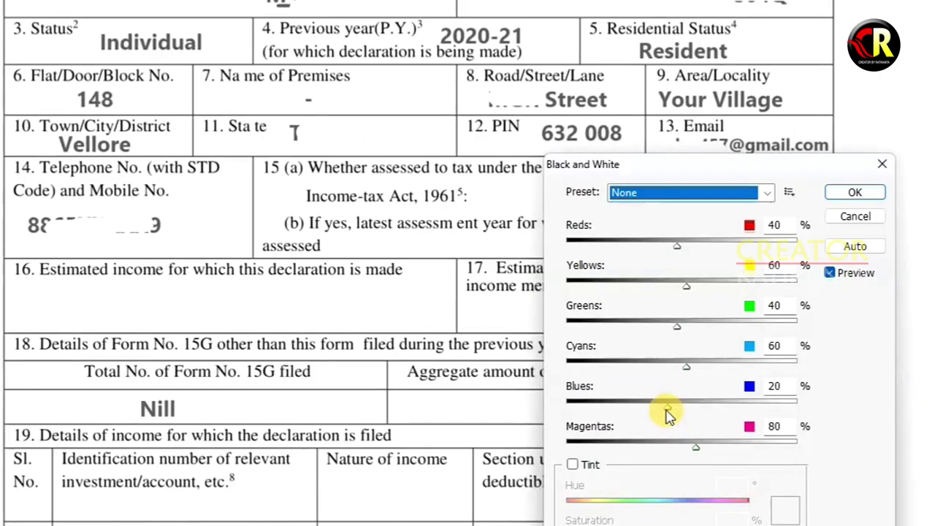
# Step: Drag Blues down to -200%, then up to its maximum to fade the entries, and apply
pyautogui.moveTo(667, 411); pyautogui.dragTo(537, 406)
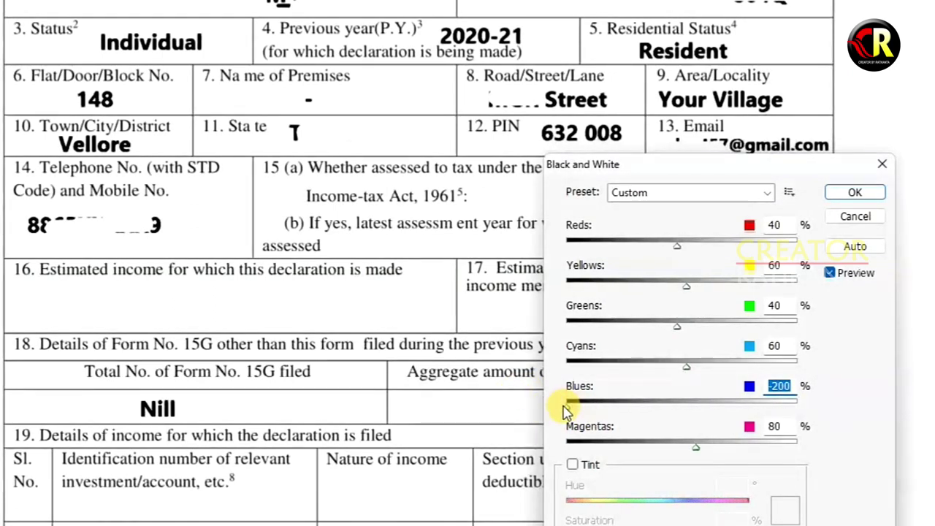
pyautogui.moveTo(570, 413); pyautogui.dragTo(674, 417)
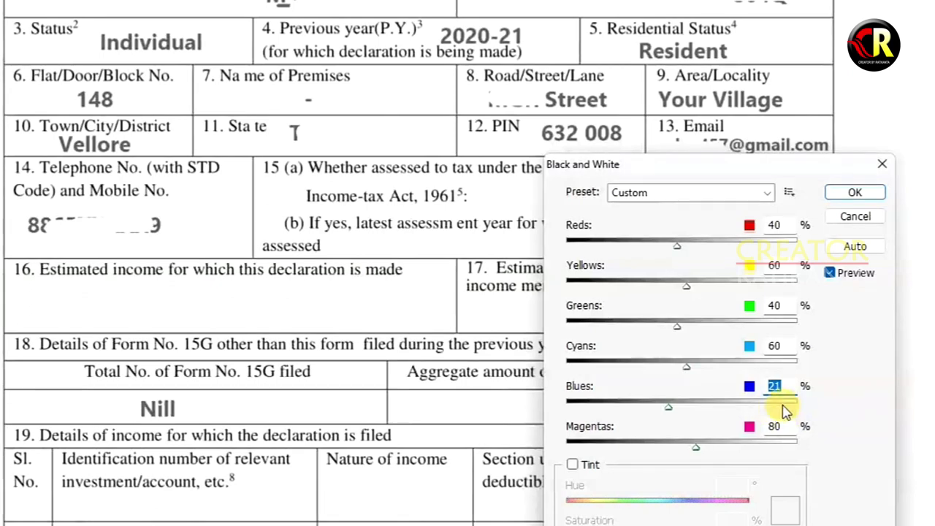
pyautogui.moveTo(670, 410); pyautogui.dragTo(806, 409)
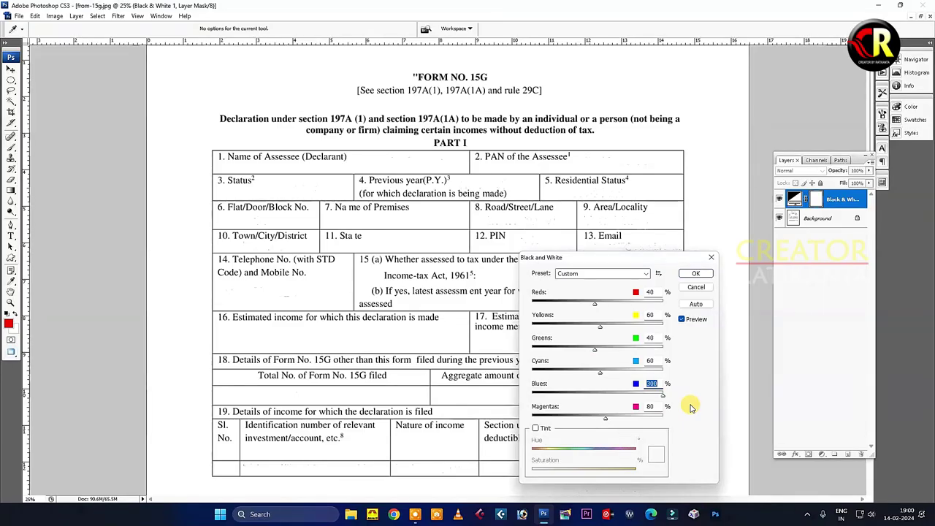
pyautogui.click(698, 273)
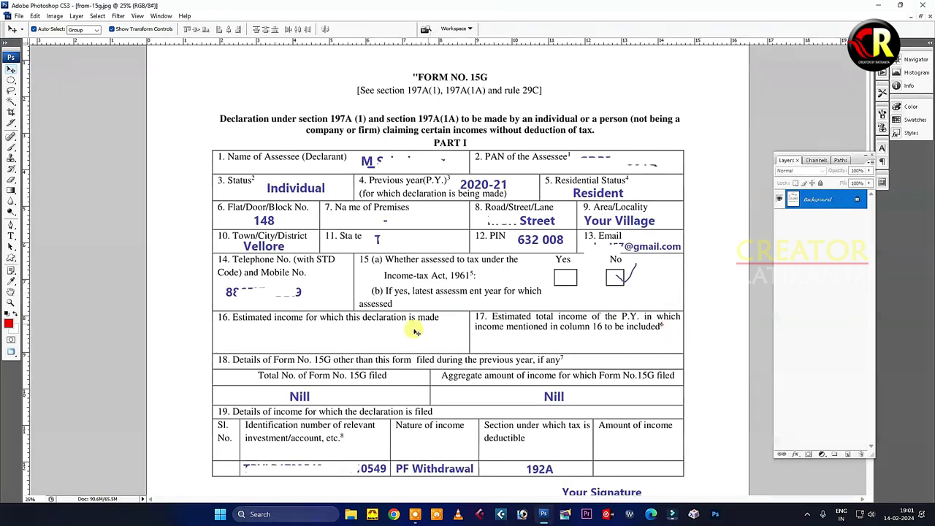
# Step: Recreate the Black & White adjustment layer with Blues at 300% and apply it
pyautogui.click(821, 454)
pyautogui.click(852, 348)
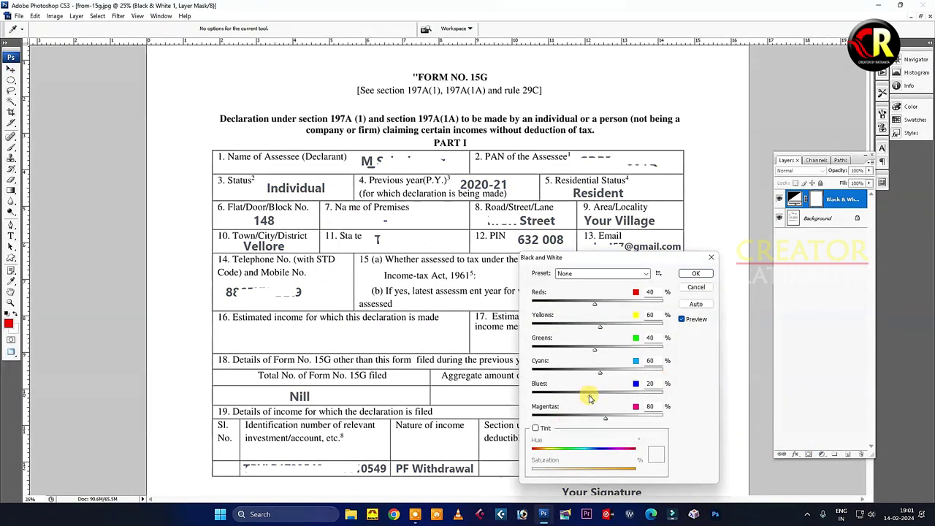
pyautogui.moveTo(589, 394); pyautogui.dragTo(732, 396)
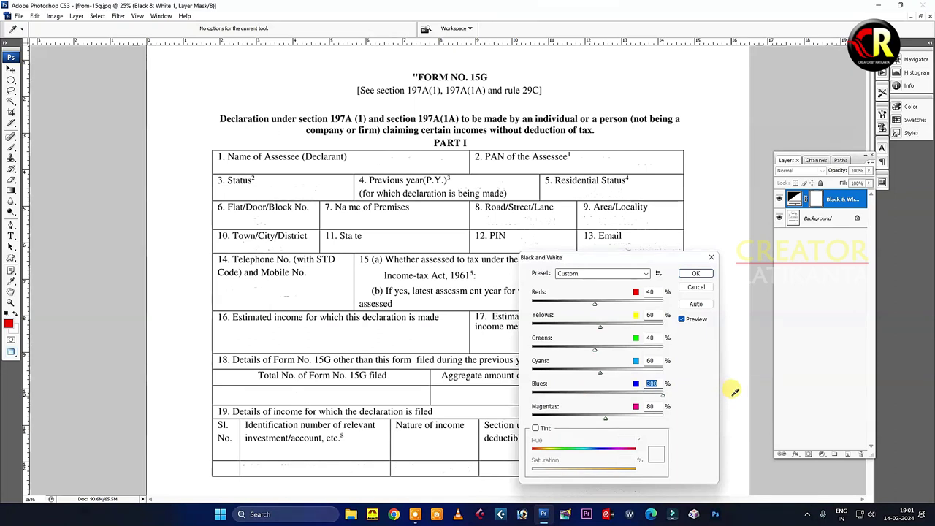
pyautogui.press('Return')
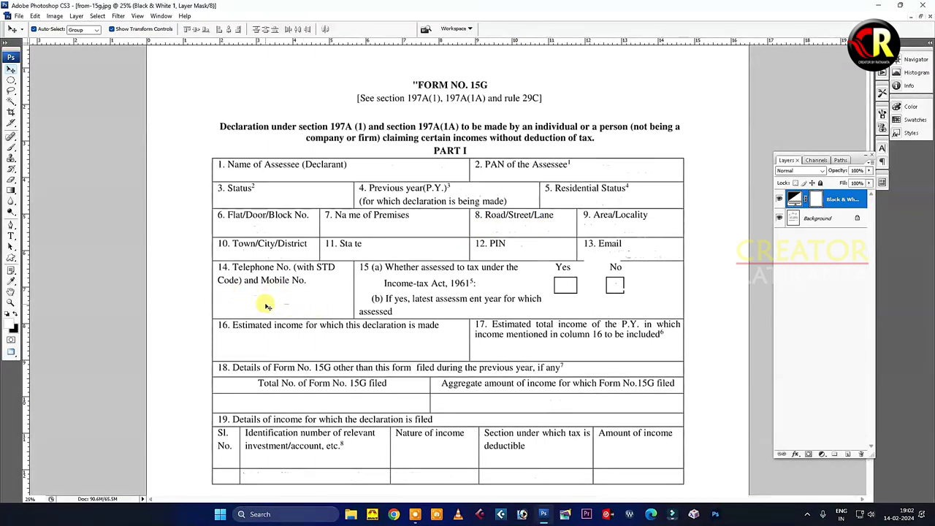
pyautogui.click(11, 181)
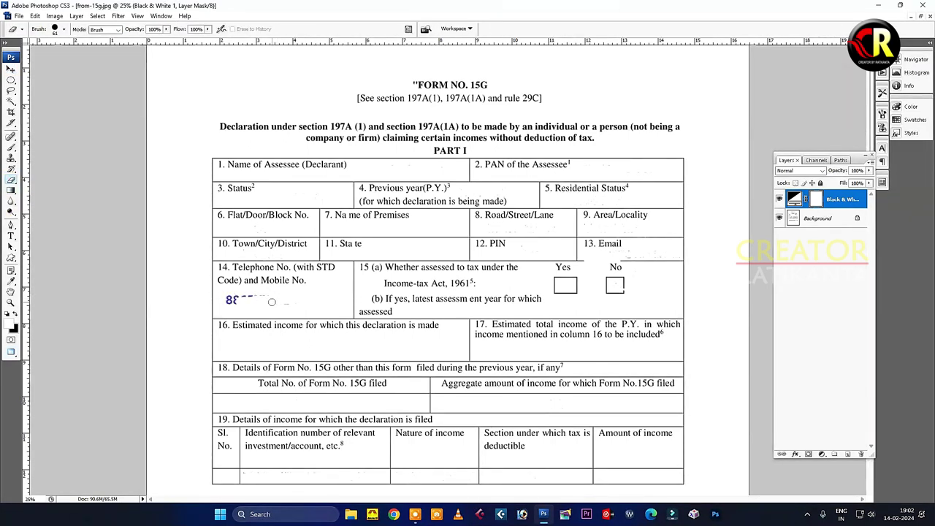
pyautogui.moveTo(267, 301); pyautogui.dragTo(266, 296)
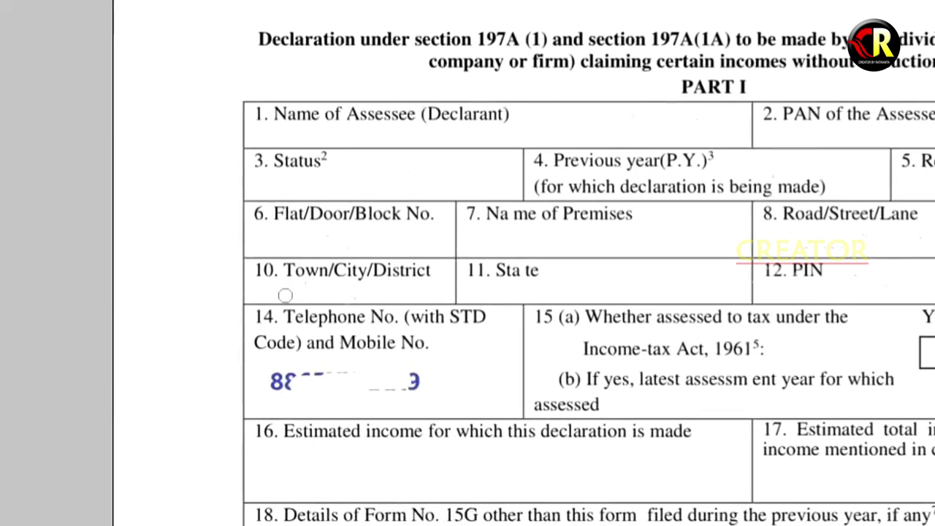
pyautogui.write('Vellore')
pyautogui.click(268, 229)
pyautogui.write('148')
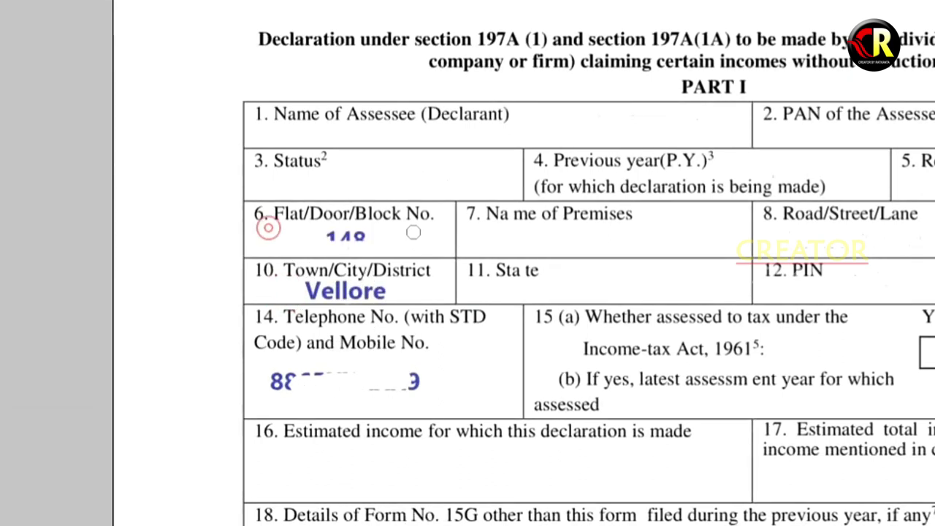
pyautogui.click(290, 180)
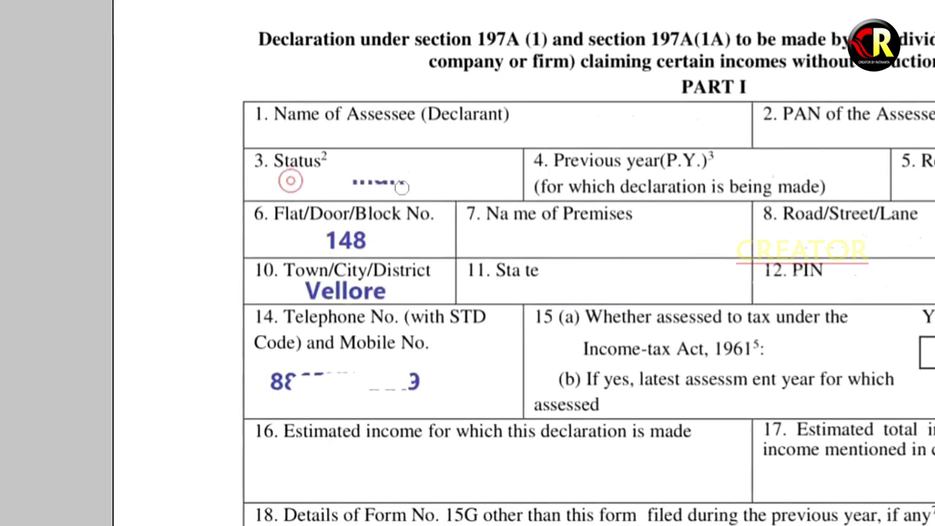
pyautogui.write('Individual')
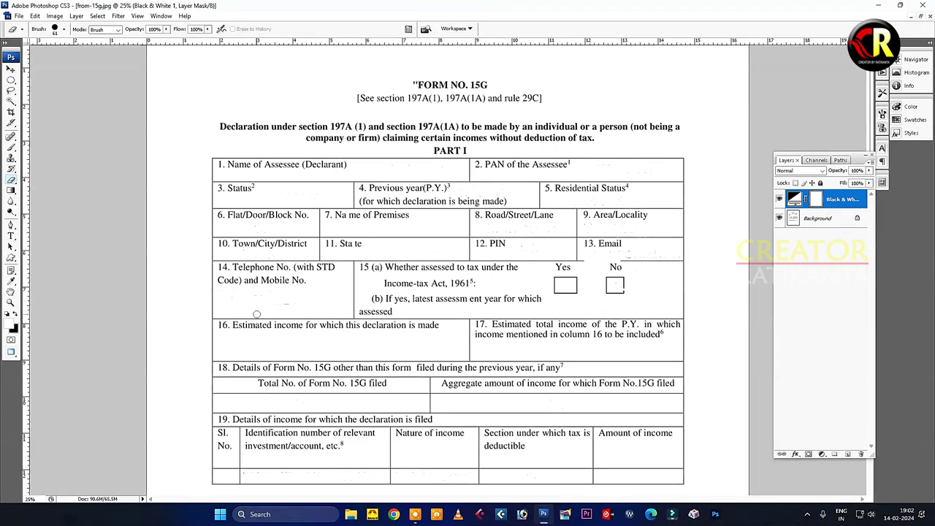
pyautogui.scroll(-3, 510, 288)
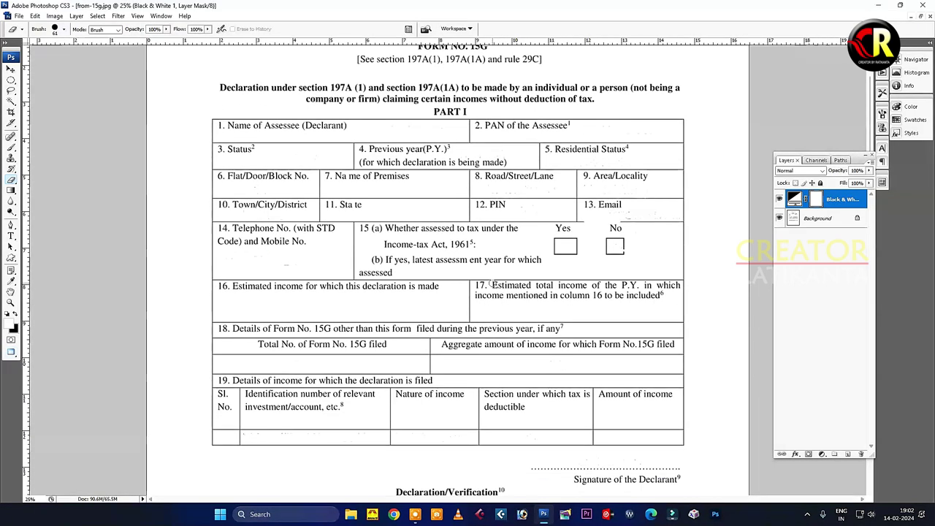
pyautogui.scroll(-2, 466, 305)
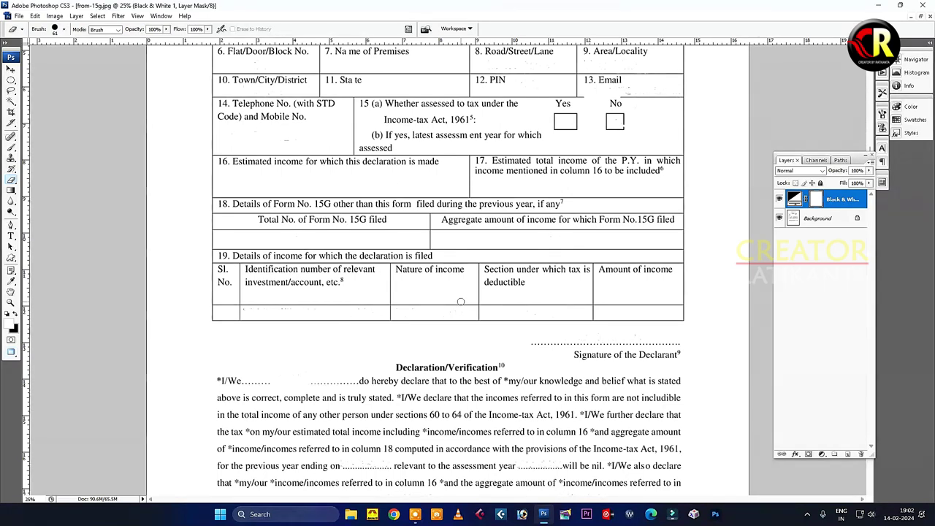
pyautogui.scroll(3, 461, 302)
pyautogui.scroll(2, 460, 302)
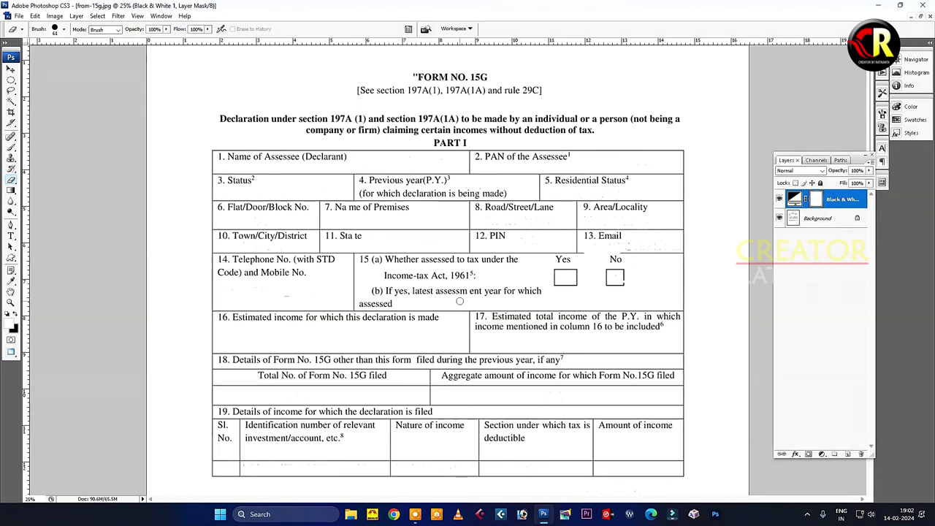
pyautogui.scroll(1, 460, 300)
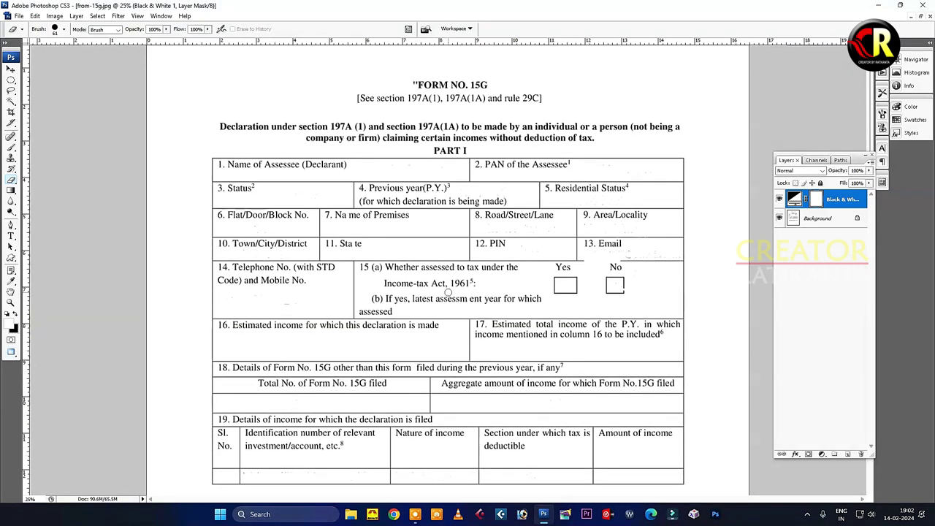